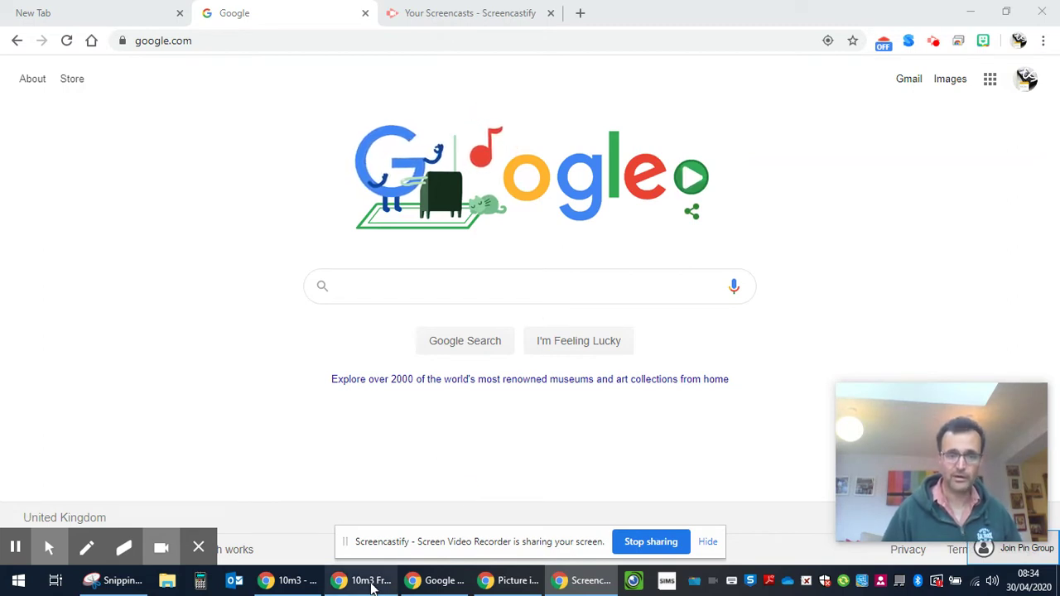
# Show slide 4 of the published Google Slides deck, 'Today's activitie(s)', with its Bronze, Silver and Gold links
pyautogui.click(363, 580)
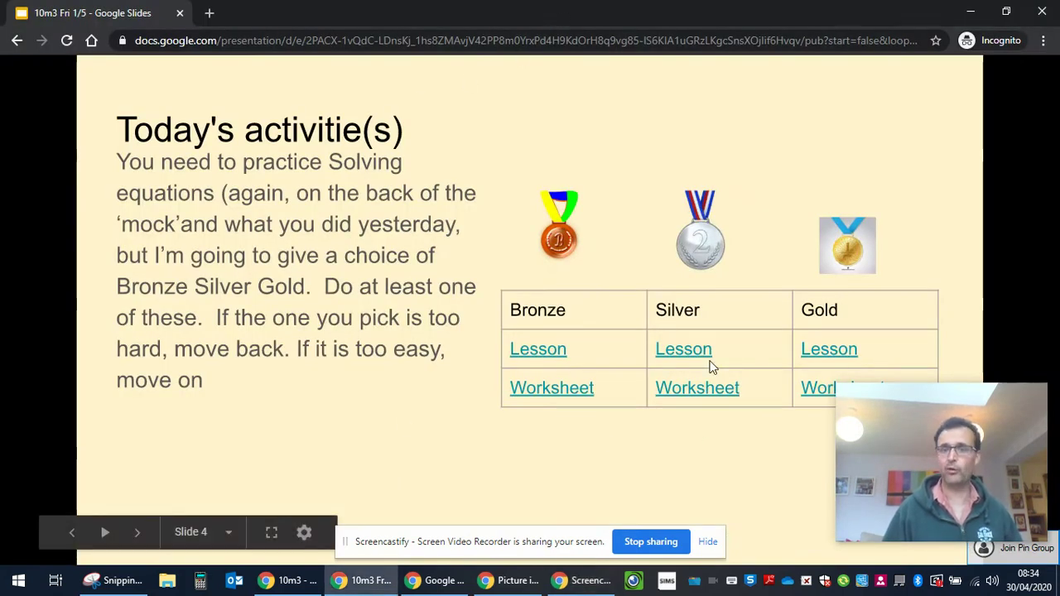
# Open the Bronze lesson link and log in with the school username and password
pyautogui.click(540, 356)
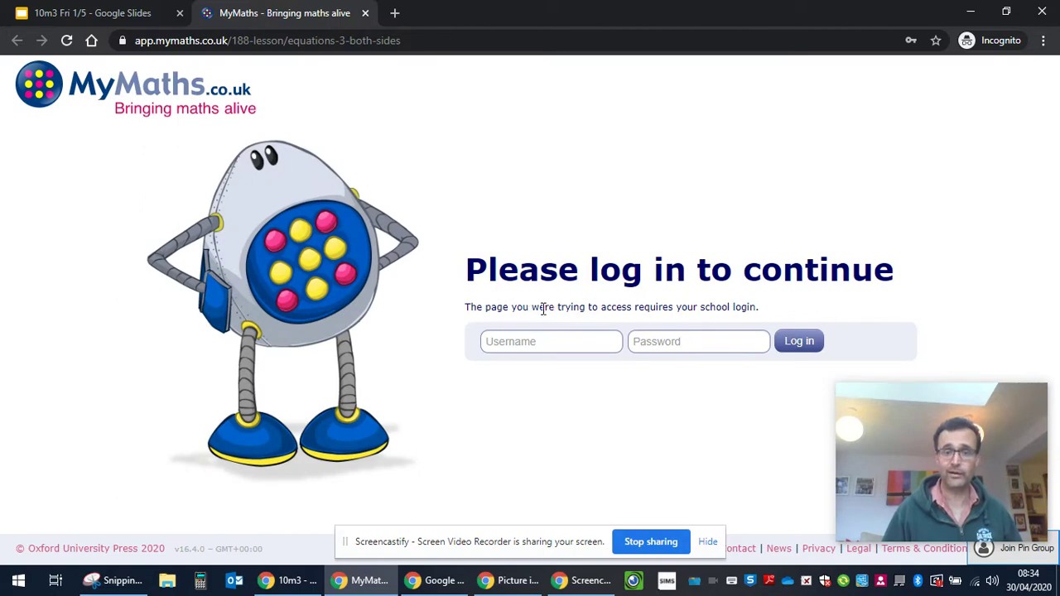
pyautogui.moveTo(701, 309); pyautogui.dragTo(765, 310)
pyautogui.click(553, 346)
pyautogui.write('l')
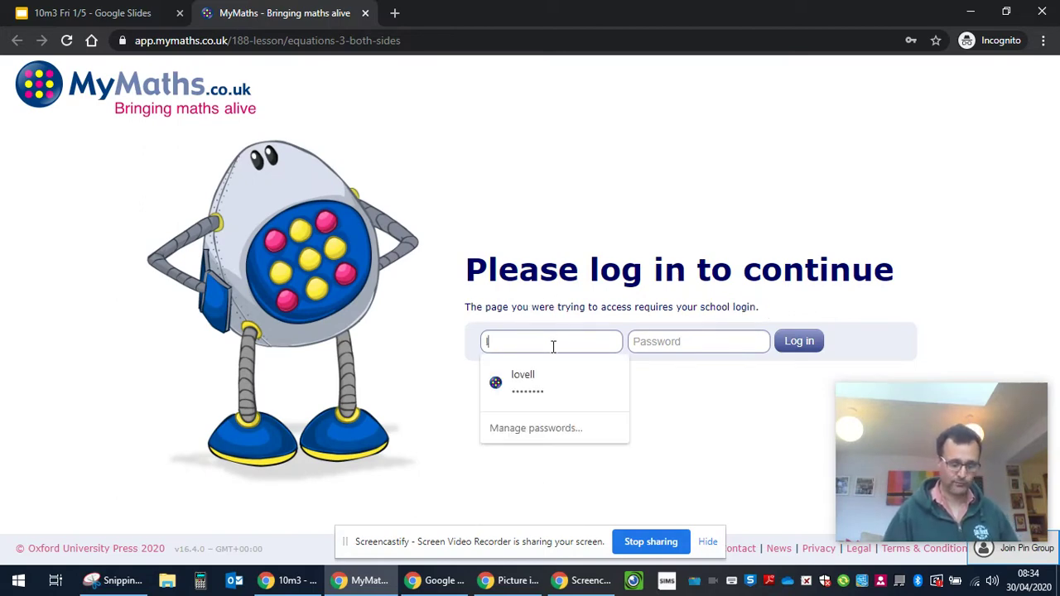
pyautogui.write('ovell')
pyautogui.press('Tab')
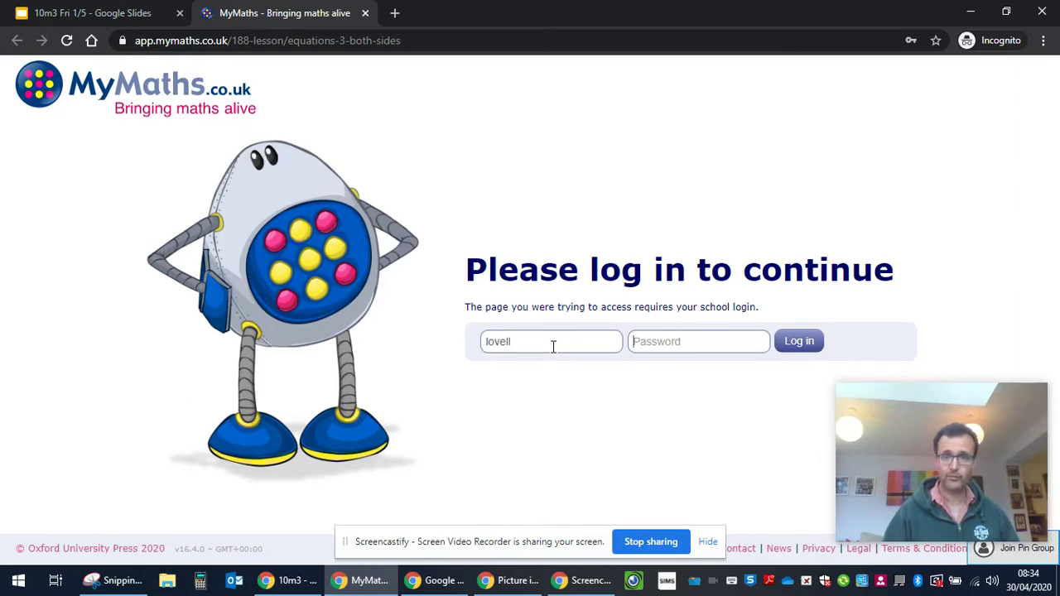
pyautogui.write('••')
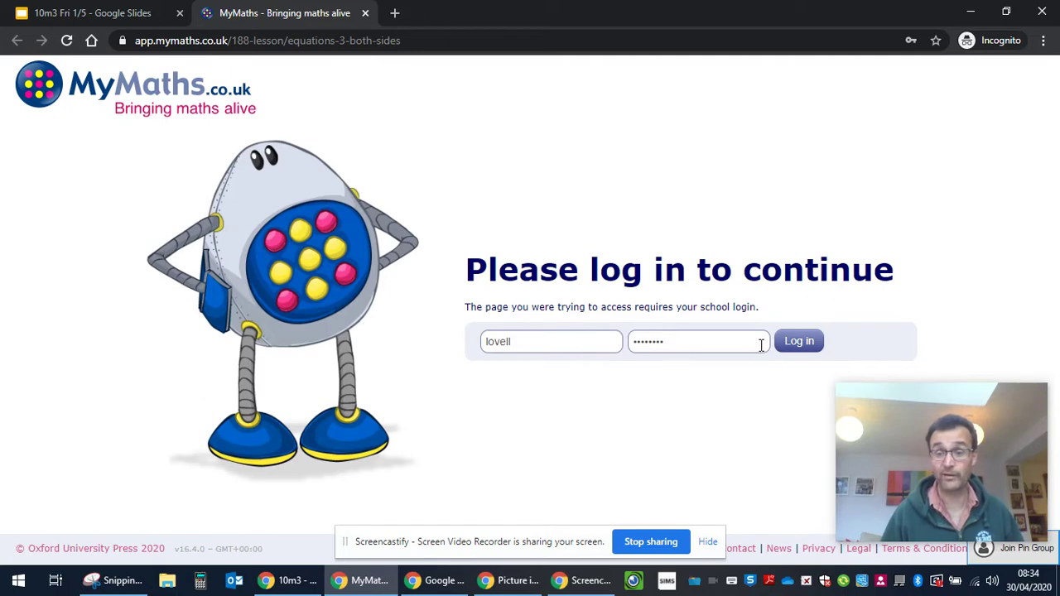
pyautogui.click(800, 343)
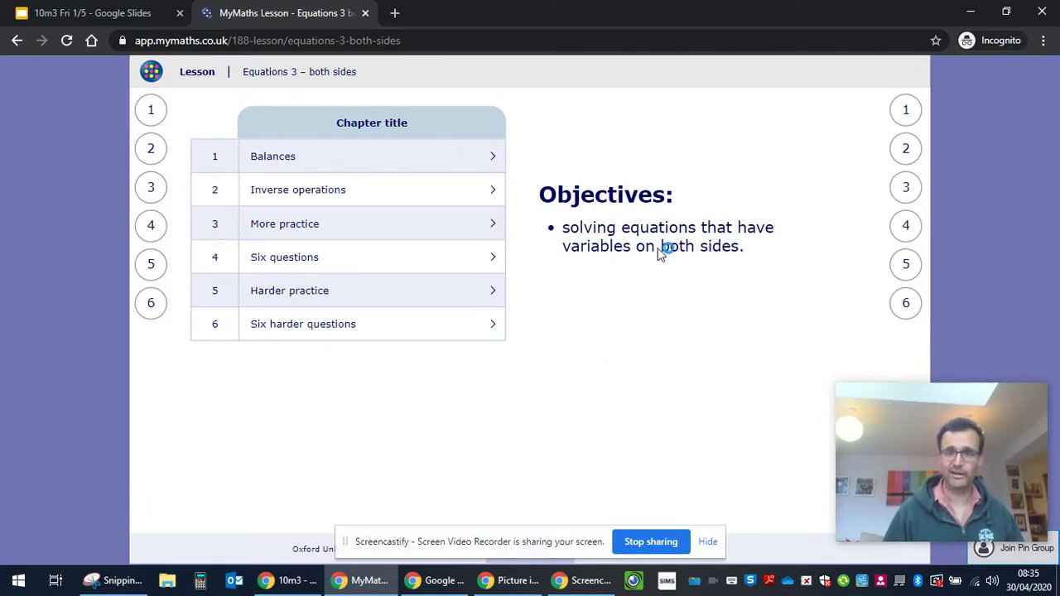
# Work through the Balances example 6x + 7 = 4x + 19 until the balance shows x = 6
pyautogui.click(154, 113)
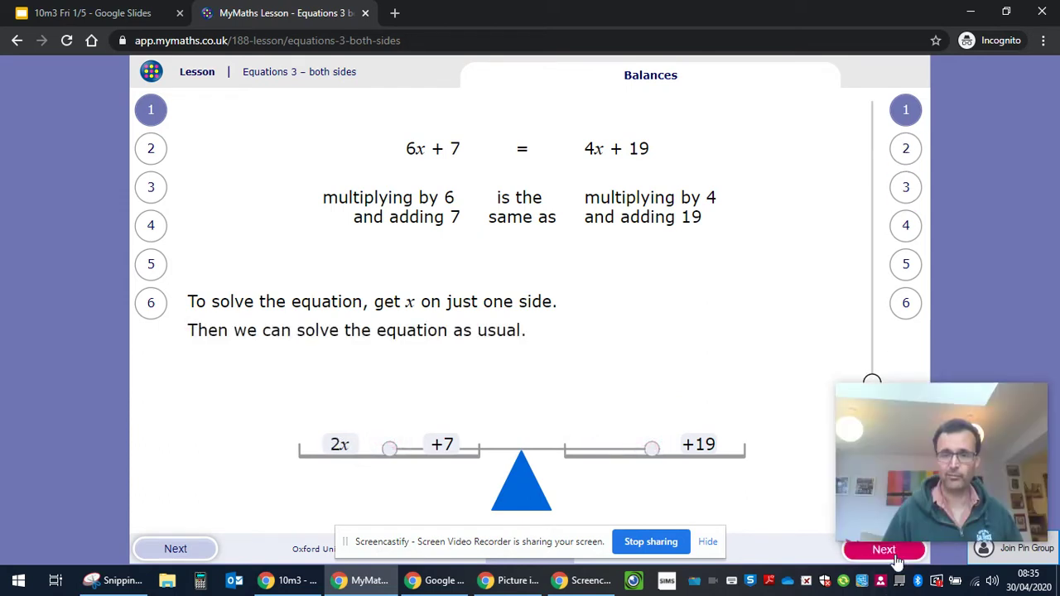
pyautogui.click(892, 553)
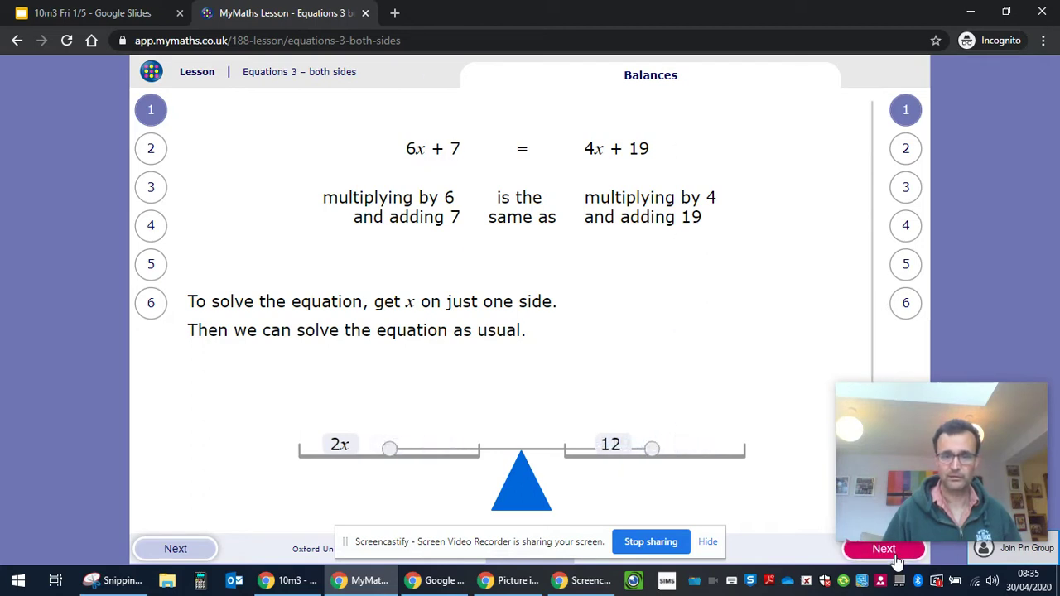
pyautogui.click(893, 550)
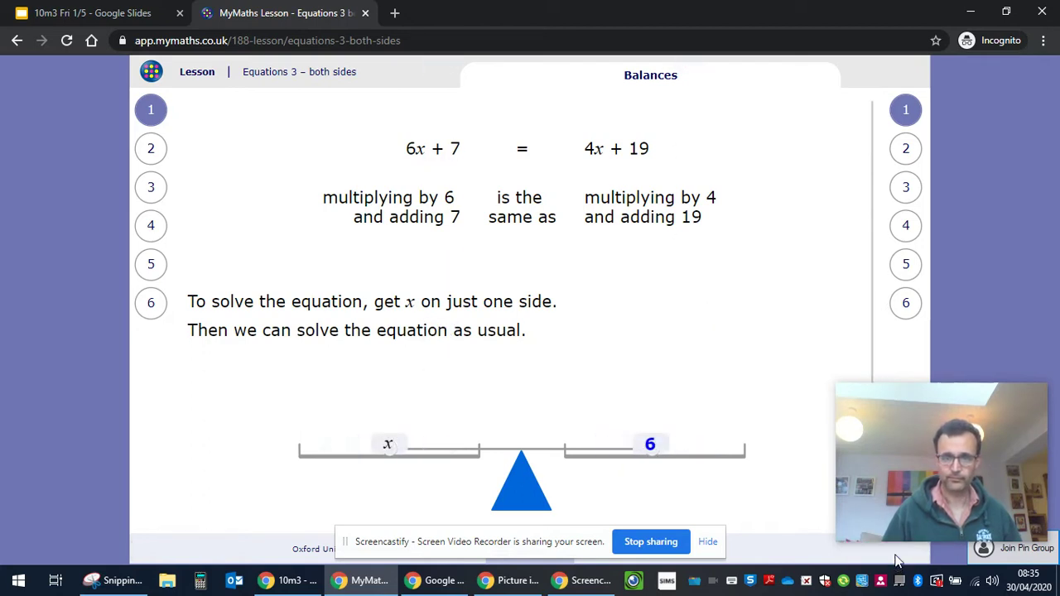
# Step through the inverse-operations solution of 6x + 7 = 4x + 19, then open Six harder questions
pyautogui.click(906, 149)
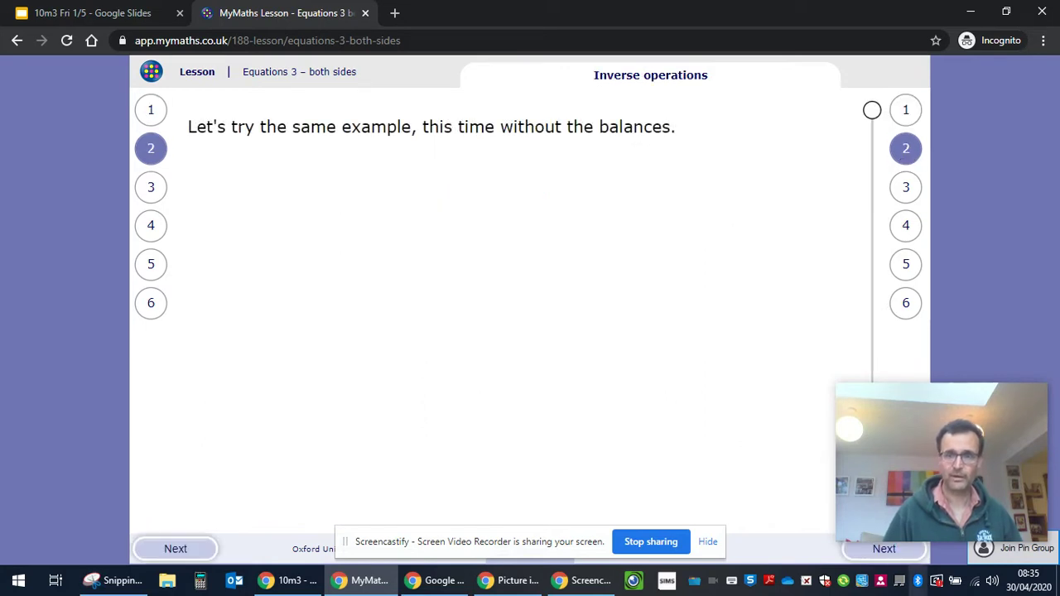
pyautogui.click(900, 556)
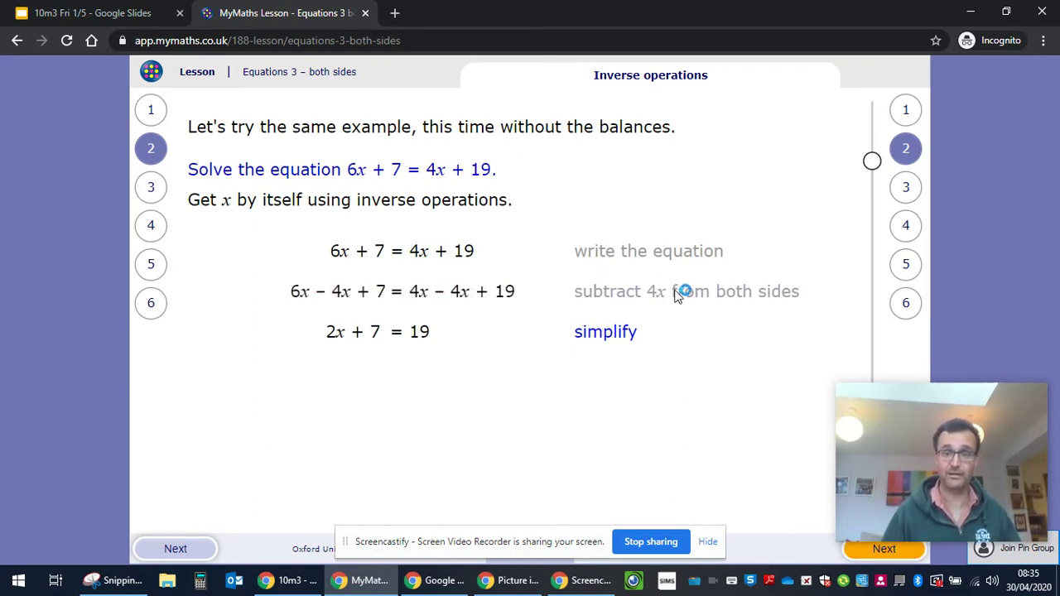
pyautogui.click(865, 553)
pyautogui.click(865, 559)
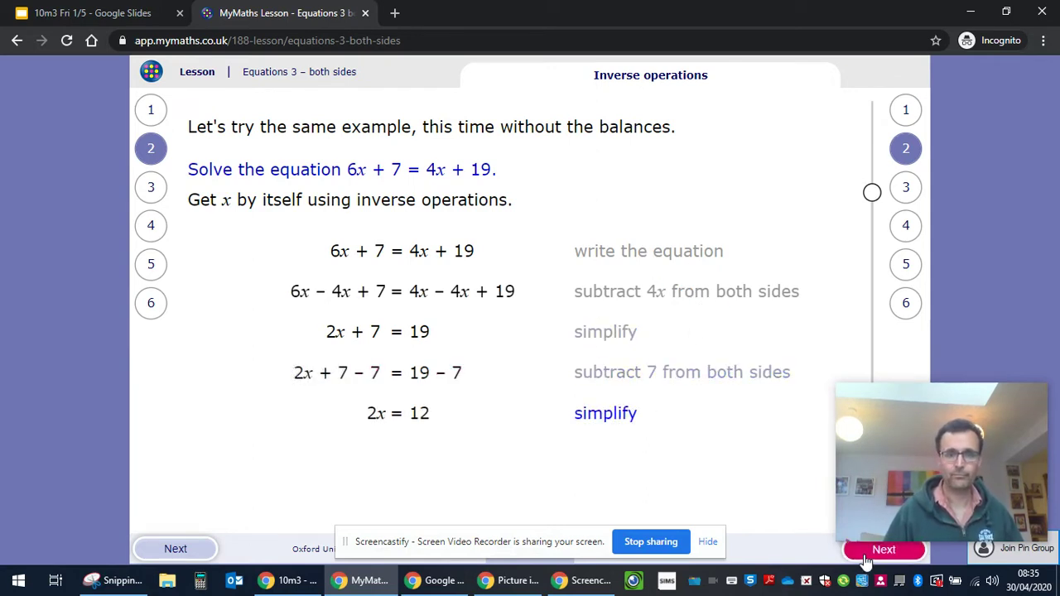
pyautogui.click(865, 560)
pyautogui.click(865, 560)
pyautogui.click(865, 559)
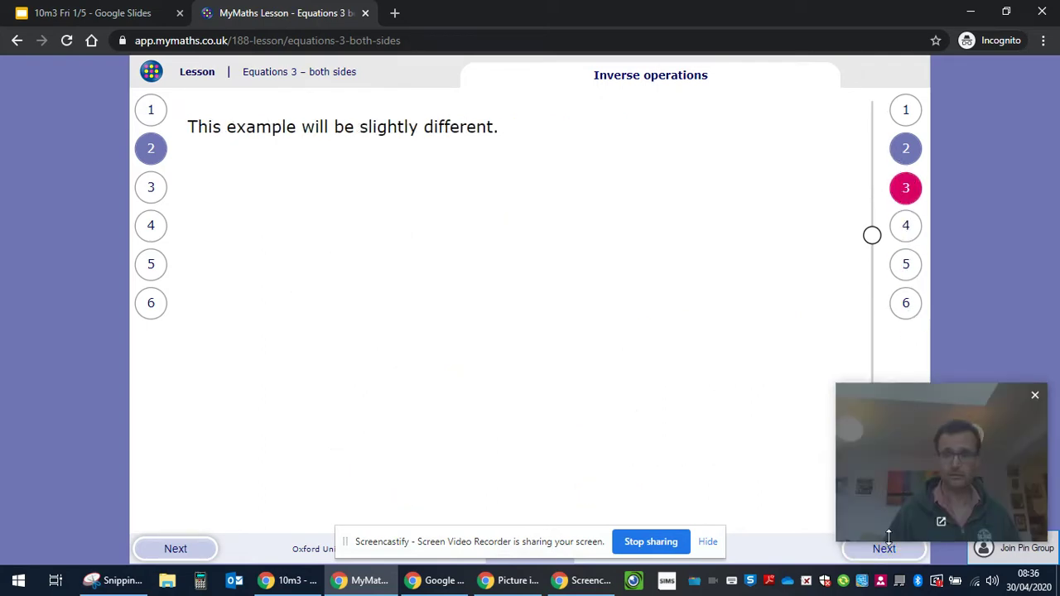
pyautogui.click(892, 549)
pyautogui.click(906, 305)
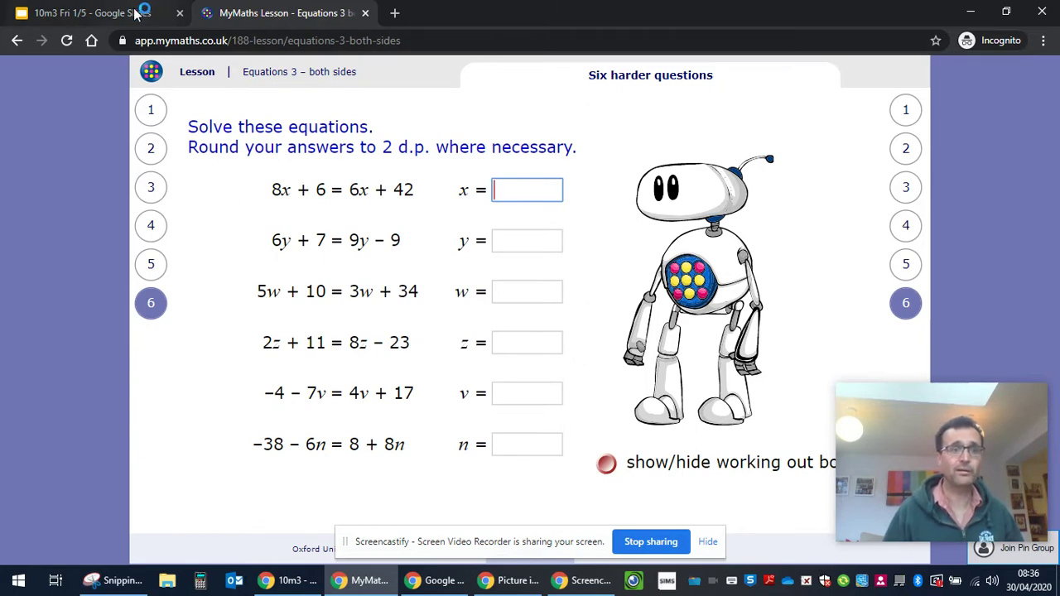
# Open the Bronze worksheet from the slides and log in with the homework username and password
pyautogui.click(161, 13)
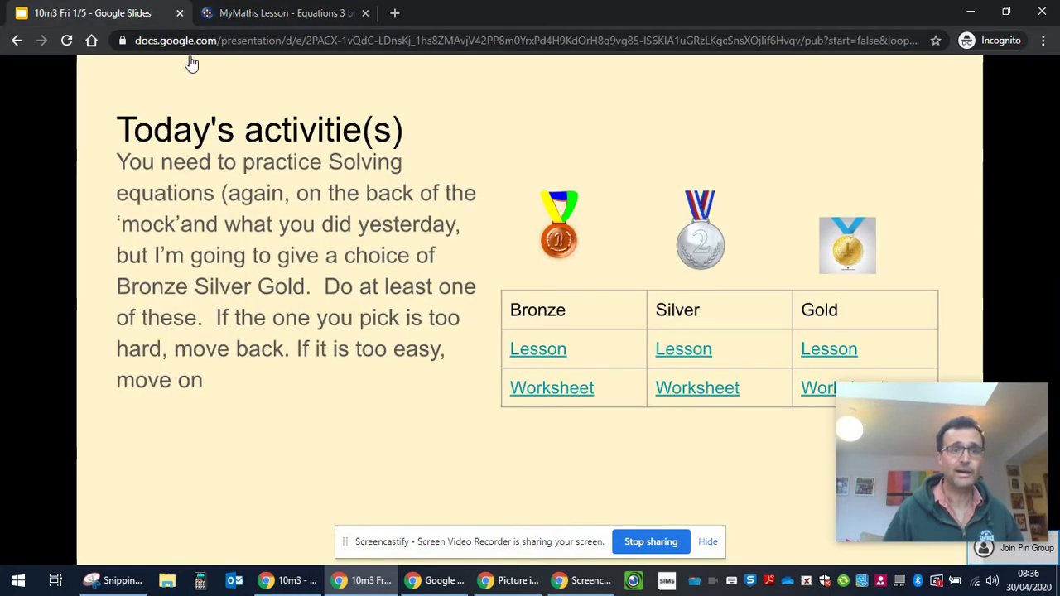
pyautogui.click(553, 391)
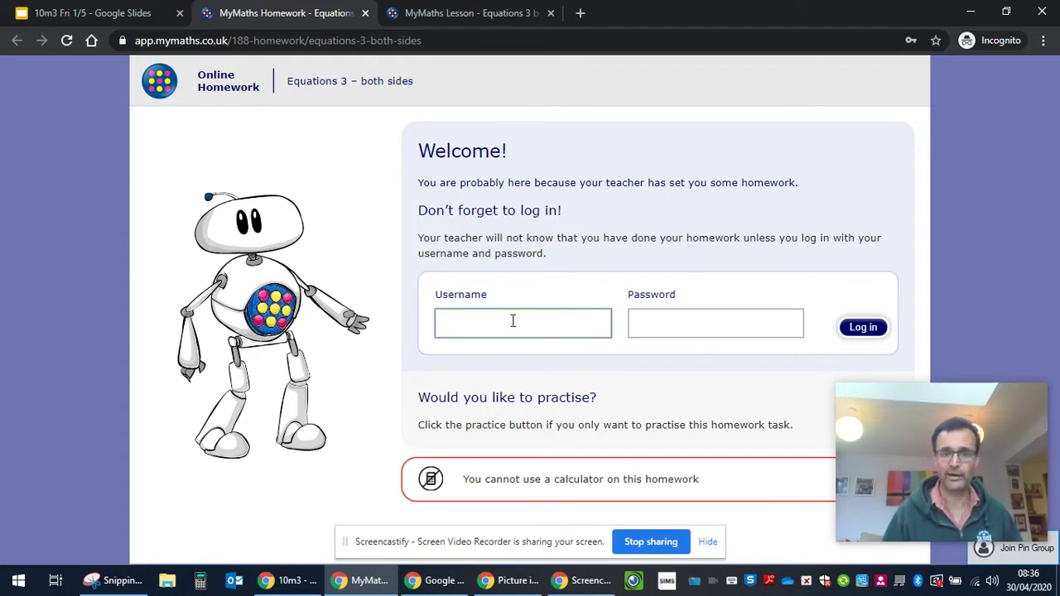
pyautogui.click(548, 323)
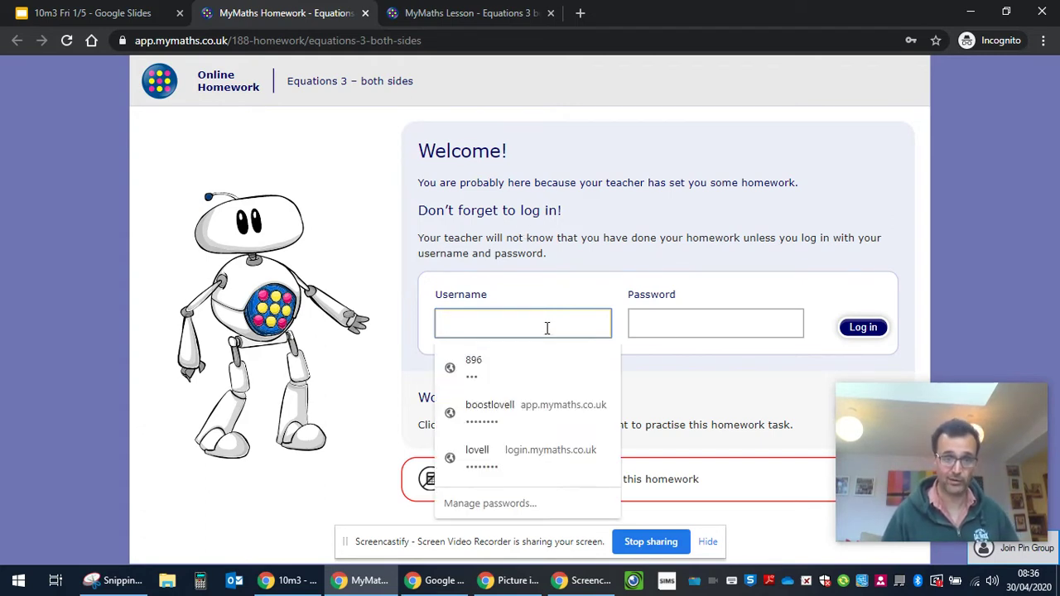
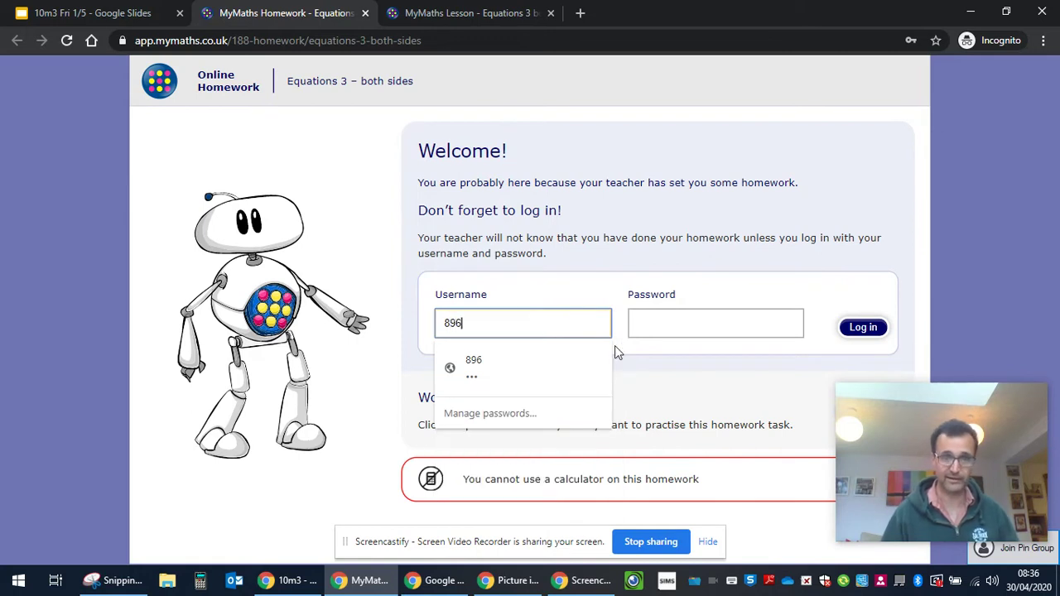
pyautogui.click(678, 323)
pyautogui.write('*')
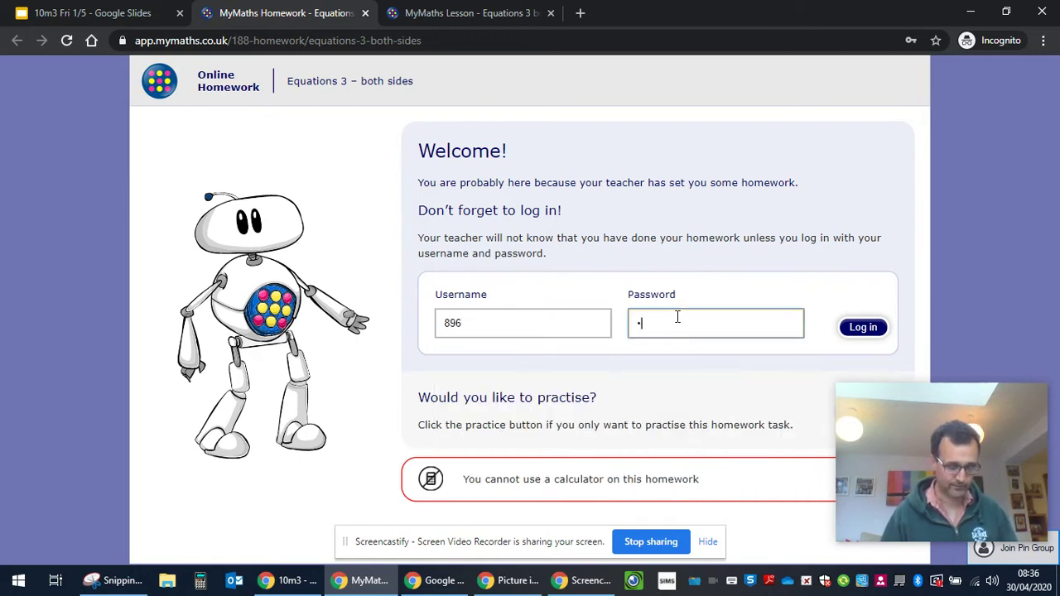
pyautogui.click(859, 333)
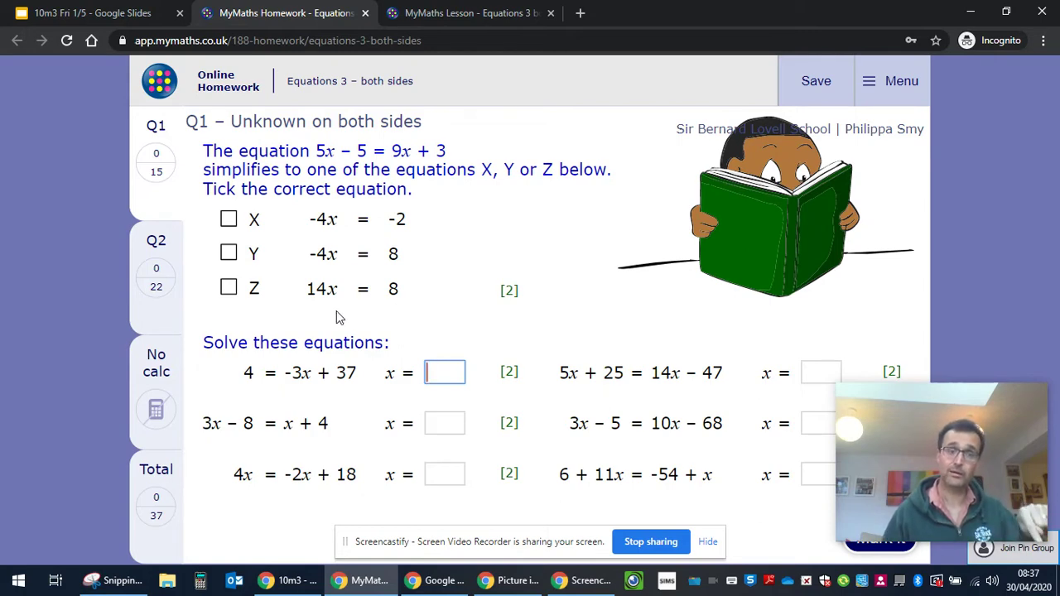
# Tick equation Y and answer the first three Q1 equations with 34, 12 and 3
pyautogui.click(232, 256)
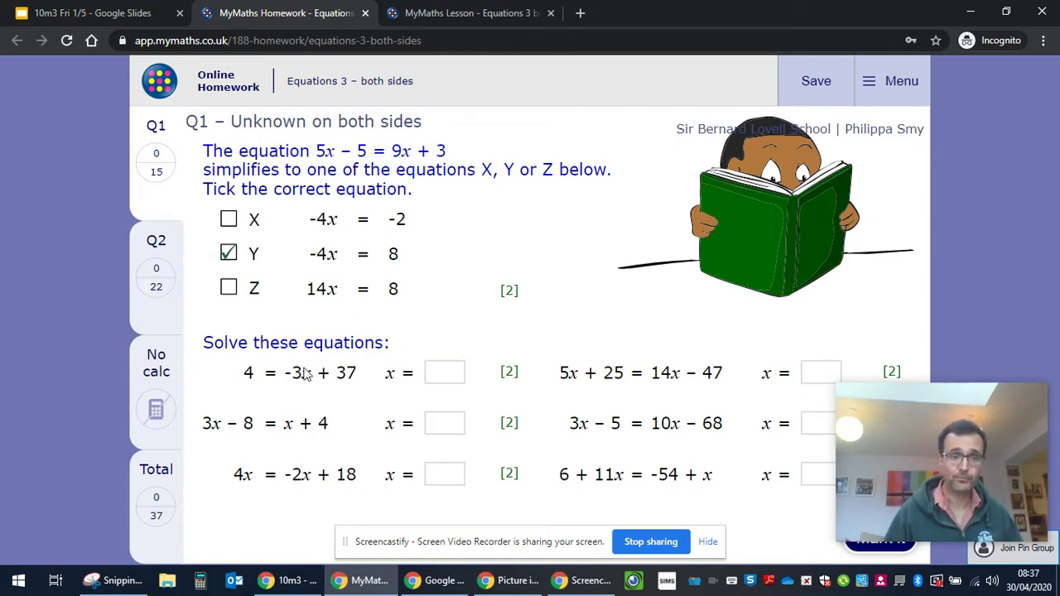
pyautogui.click(443, 373)
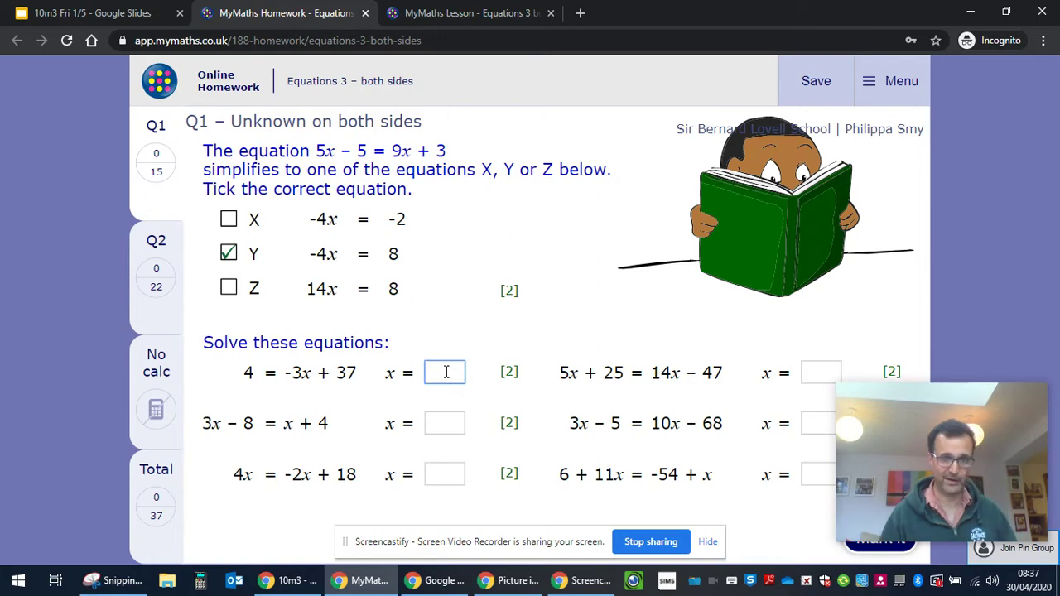
pyautogui.write('34')
pyautogui.click(451, 423)
pyautogui.write('12')
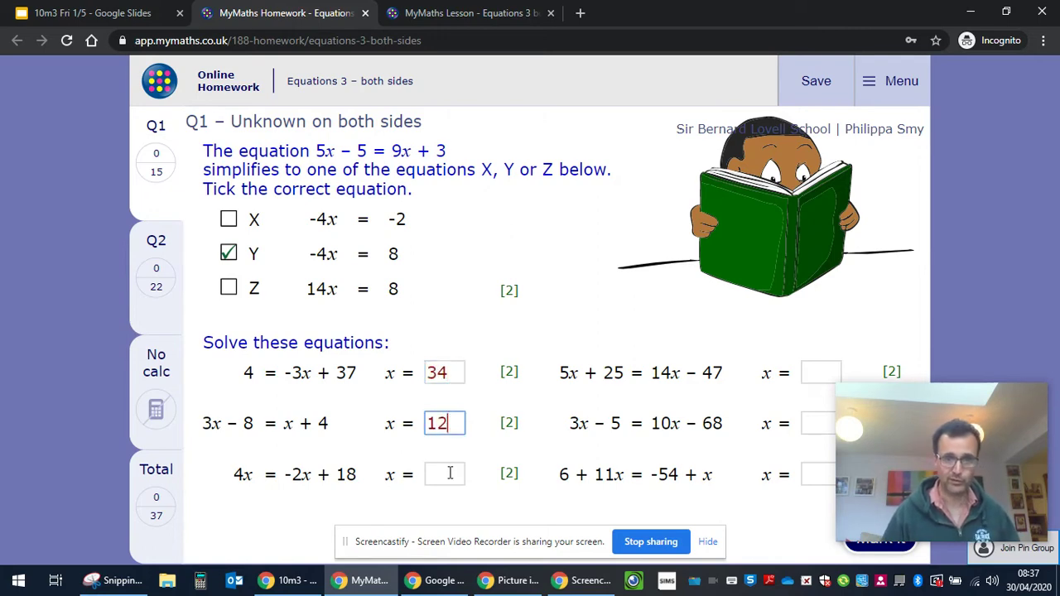
pyautogui.click(444, 473)
pyautogui.write('3')
# Answer the remaining three Q1 equations with 2, 3 and 7
pyautogui.click(803, 377)
pyautogui.write('2')
pyautogui.click(816, 426)
pyautogui.write('3')
pyautogui.click(822, 474)
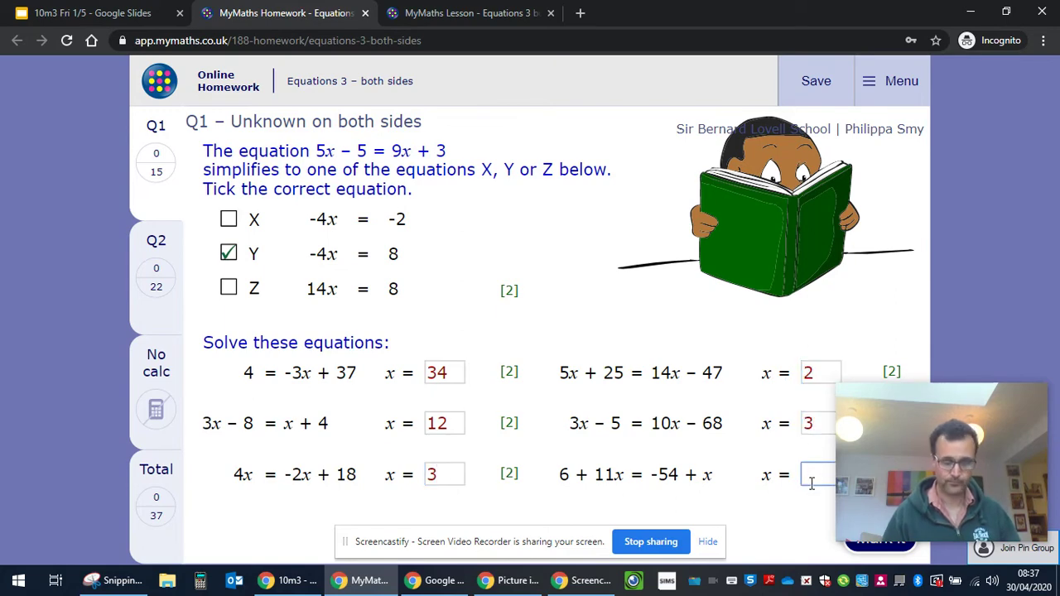
pyautogui.write('7')
# Mark Q1 for 4 out of 15 and hide the Screencastify sharing bar
pyautogui.moveTo(936, 442); pyautogui.dragTo(927, 223)
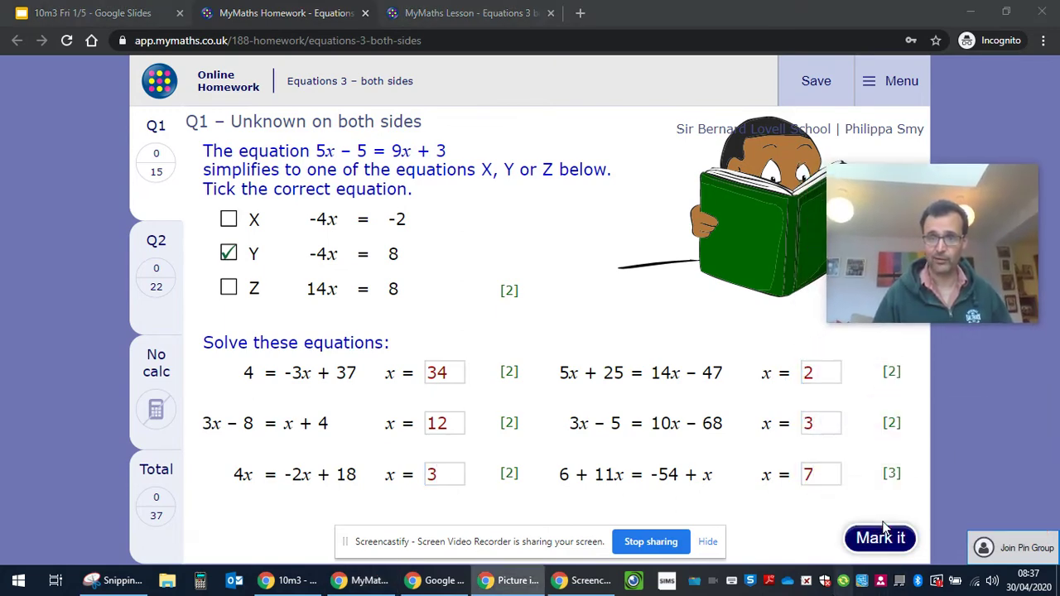
pyautogui.click(882, 536)
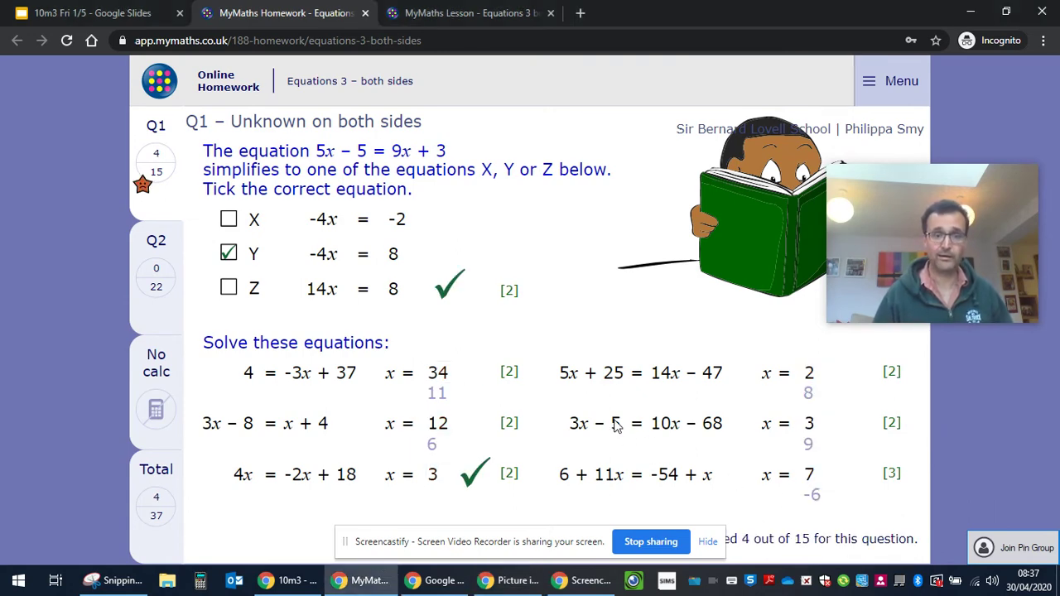
pyautogui.moveTo(950, 205)
pyautogui.moveTo(950, 206); pyautogui.dragTo(967, 220)
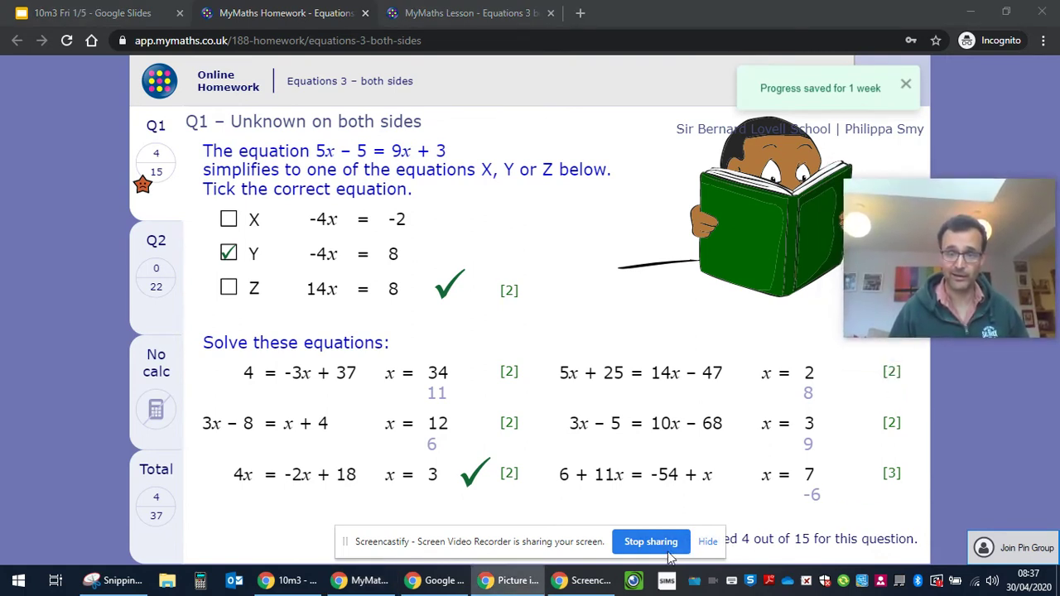
pyautogui.click(708, 542)
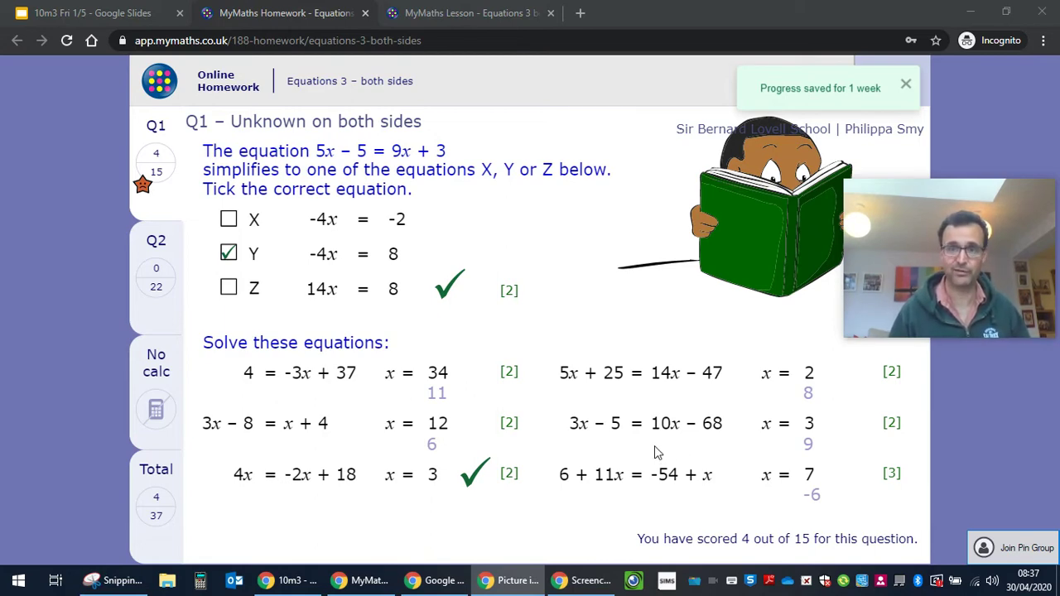
# Go to Q2 Harder equations and answer the first three equations with -6, -9 and 12
pyautogui.click(154, 283)
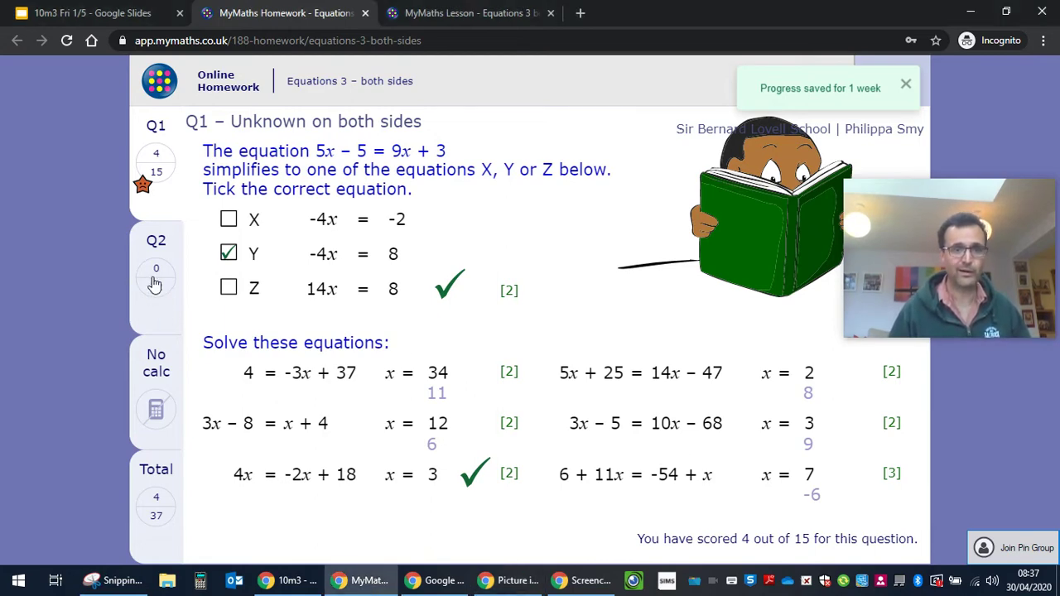
pyautogui.click(154, 283)
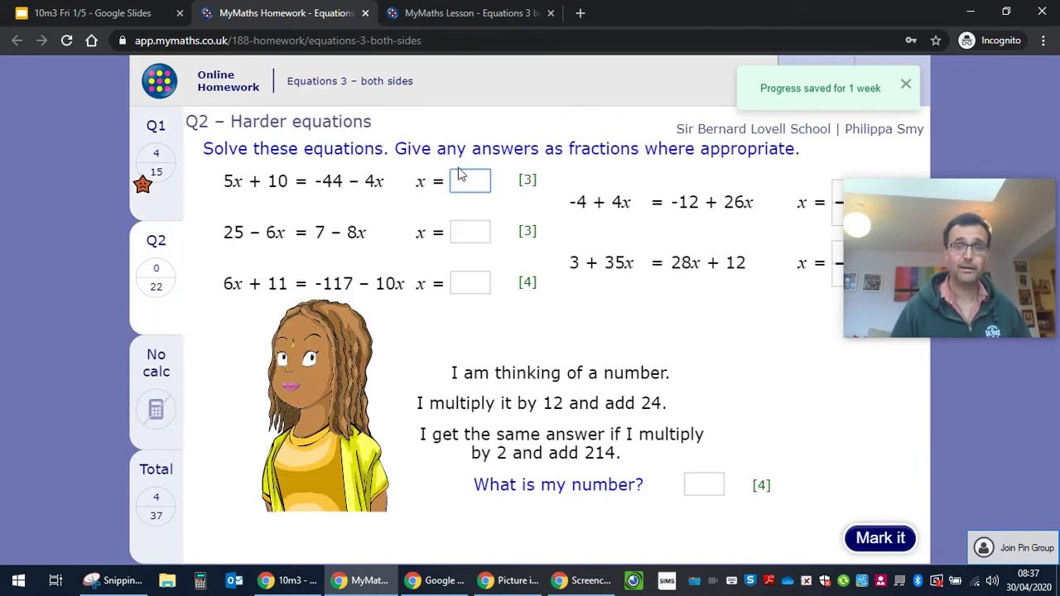
pyautogui.moveTo(932, 284); pyautogui.dragTo(913, 423)
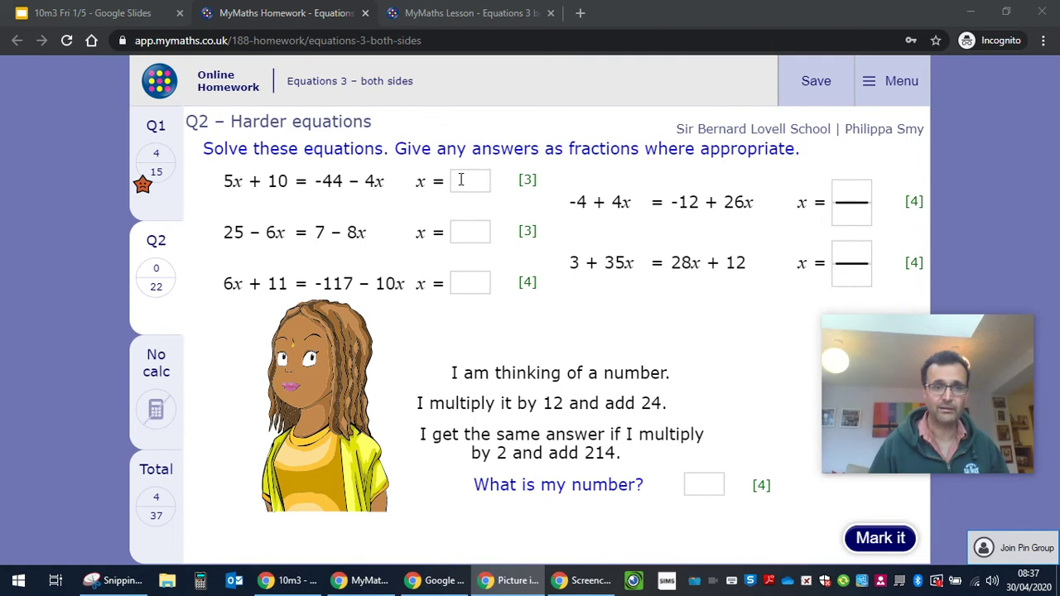
pyautogui.click(461, 180)
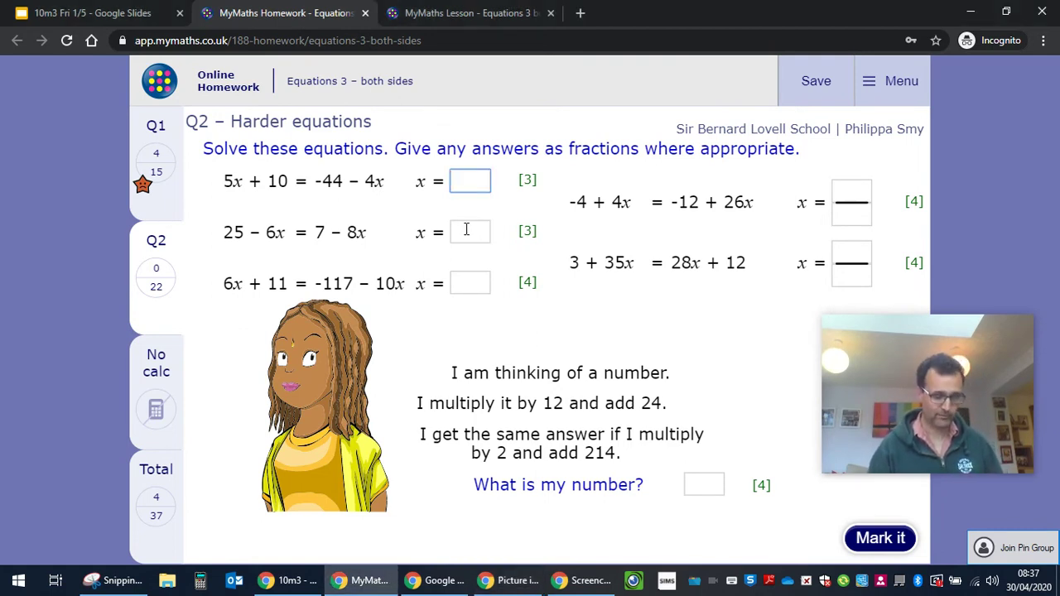
pyautogui.write('-6')
pyautogui.click(466, 230)
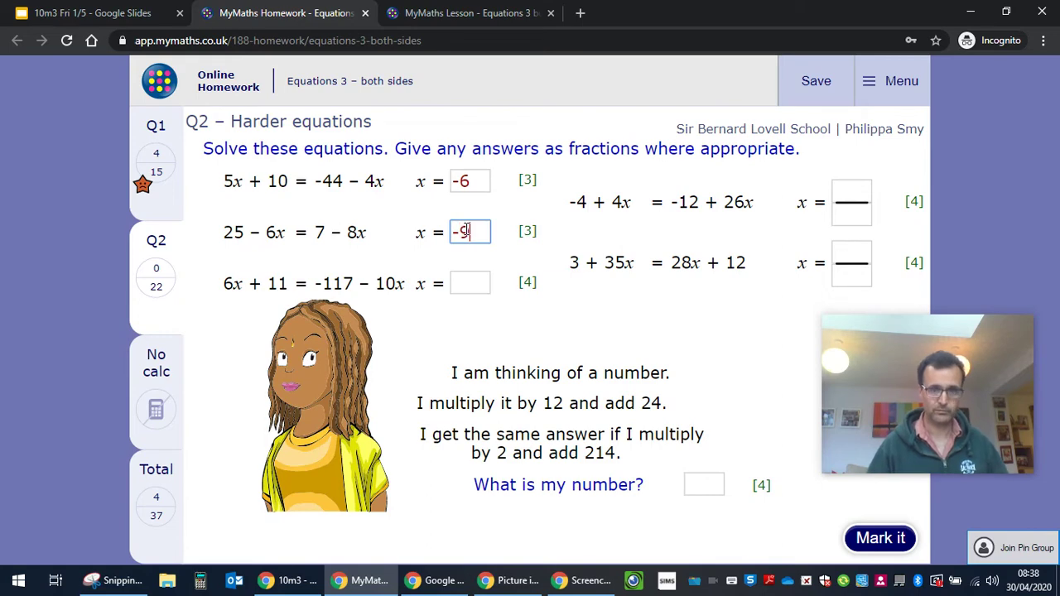
pyautogui.click(472, 280)
pyautogui.write('12')
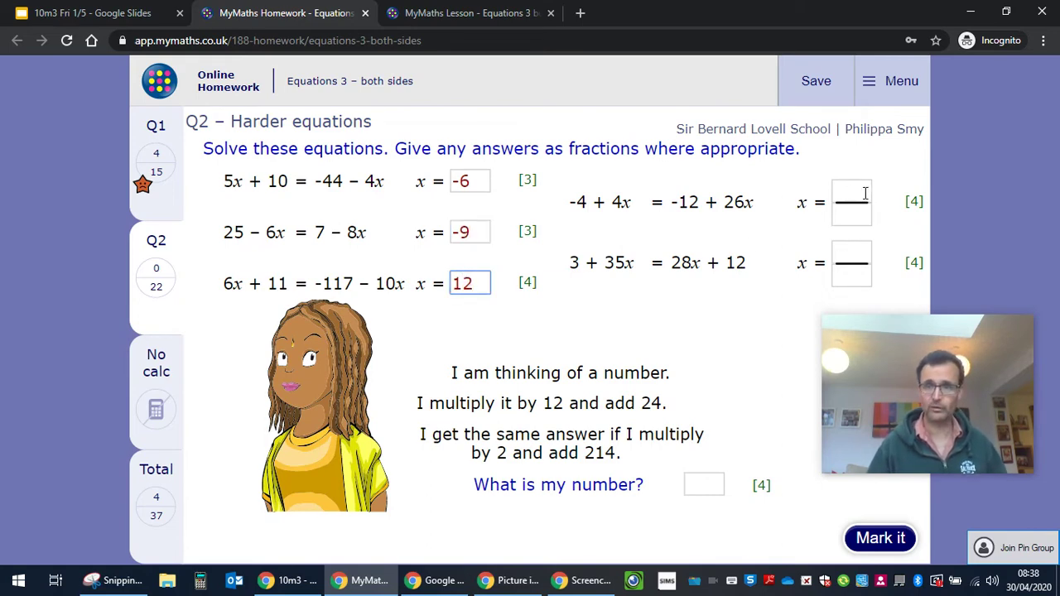
# Enter fractions 12/54 and 2/4, answer the number puzzle with 12, and mark Q2
pyautogui.click(861, 194)
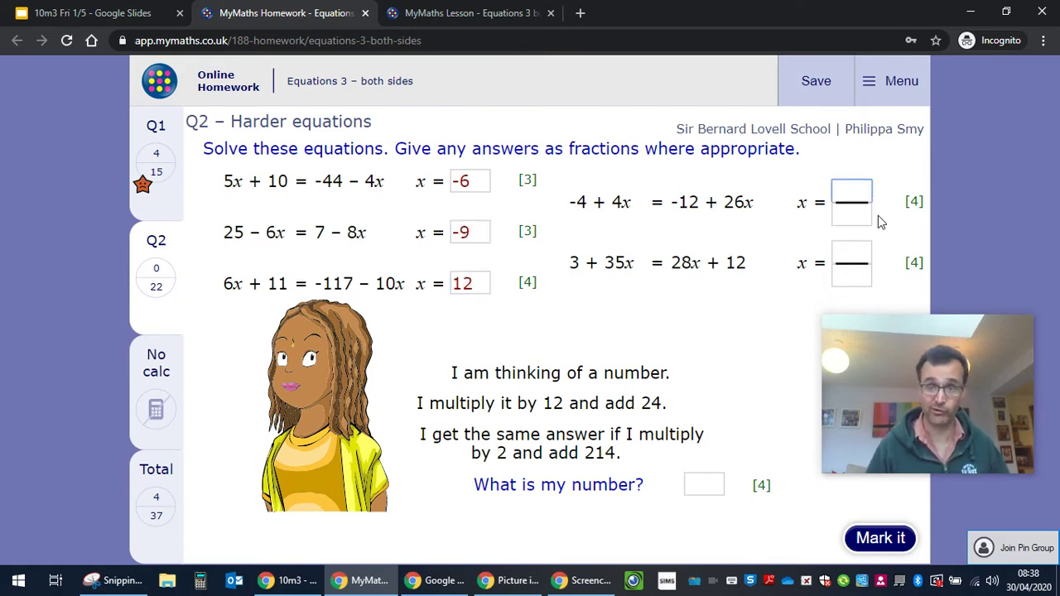
pyautogui.write('12')
pyautogui.click(852, 214)
pyautogui.write('54')
pyautogui.click(861, 277)
pyautogui.click(857, 253)
pyautogui.write('2')
pyautogui.click(858, 282)
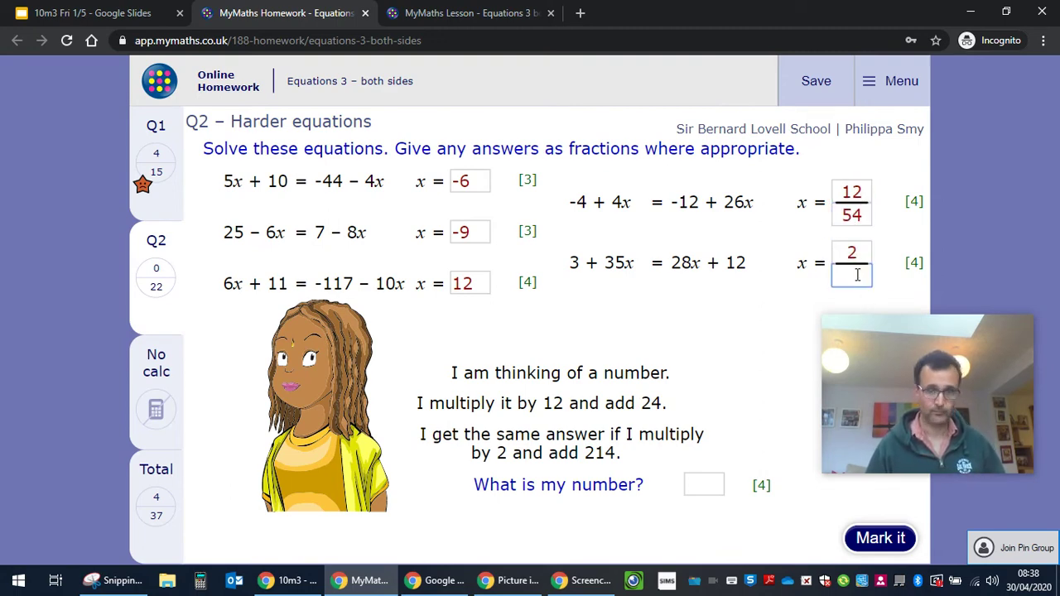
pyautogui.write('4')
pyautogui.click(703, 484)
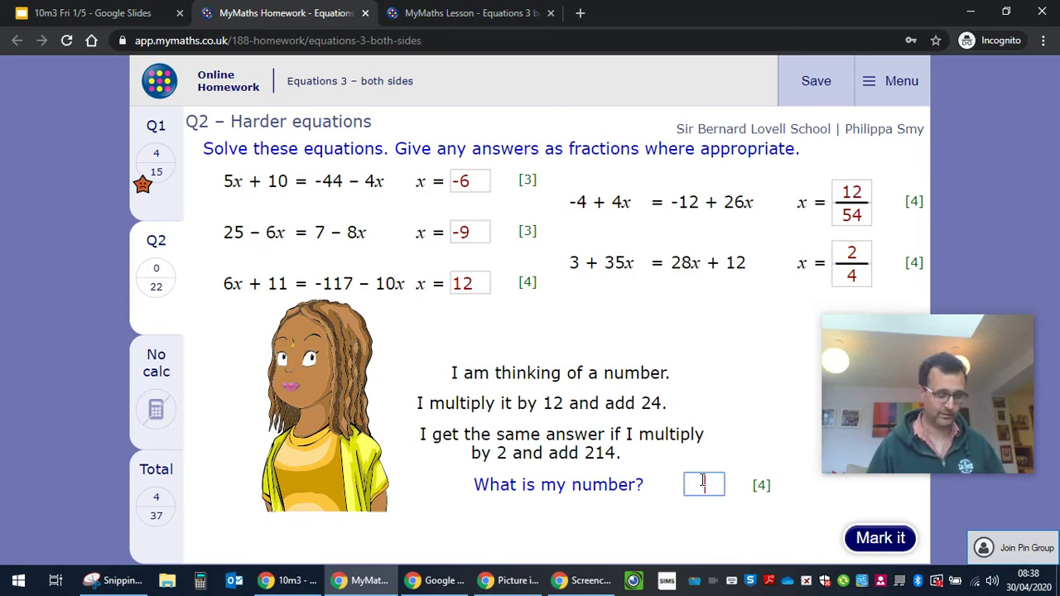
pyautogui.write('12')
pyautogui.click(865, 539)
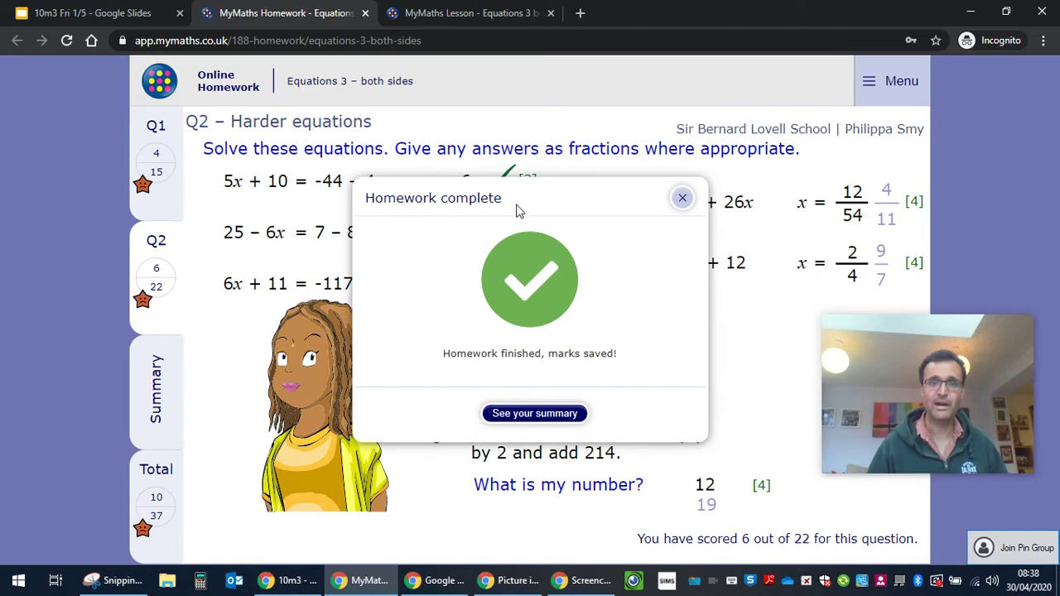
# Open the homework summary showing Q1 4/15, Q2 6/22 and overall 10/37 (27%)
pyautogui.click(551, 414)
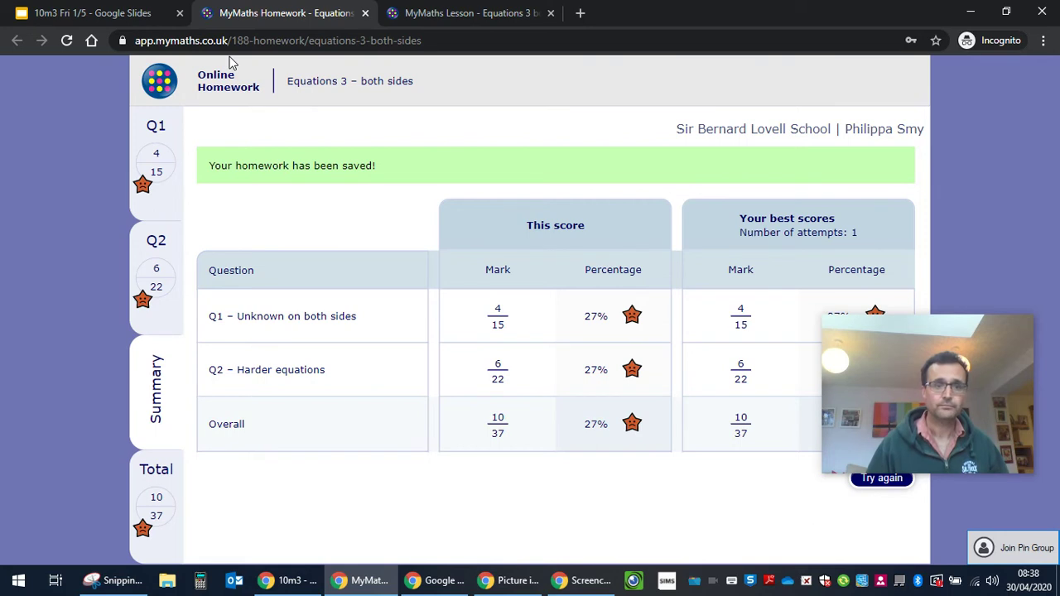
# Load the mymaths.co.uk website in a new browser tab
pyautogui.click(580, 12)
pyautogui.write('mym')
pyautogui.press('Return')
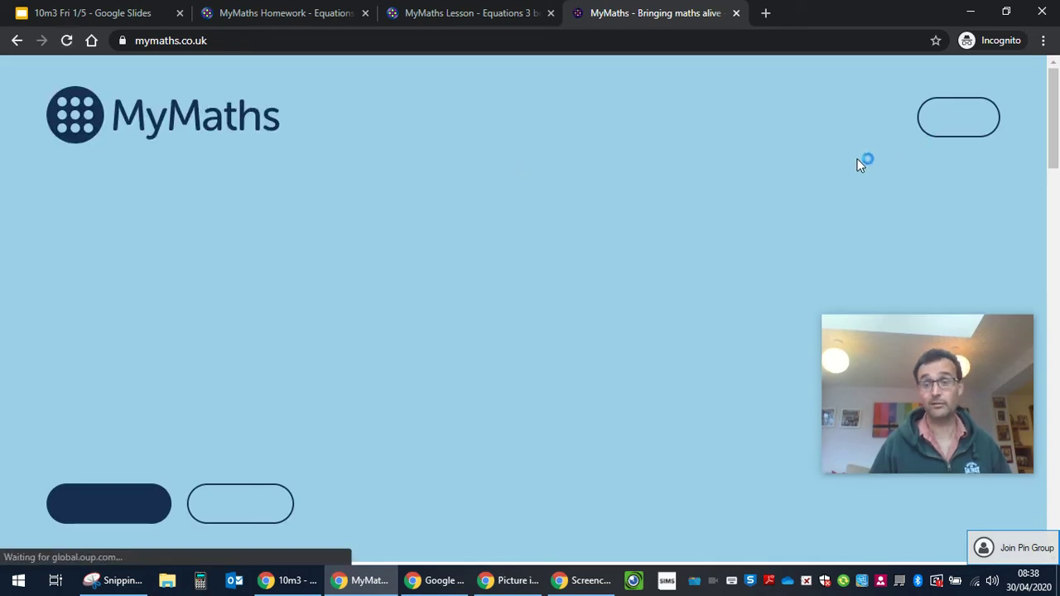
# Sign in with the saved school login and go to the Assessment Manager sign-in page
pyautogui.click(965, 177)
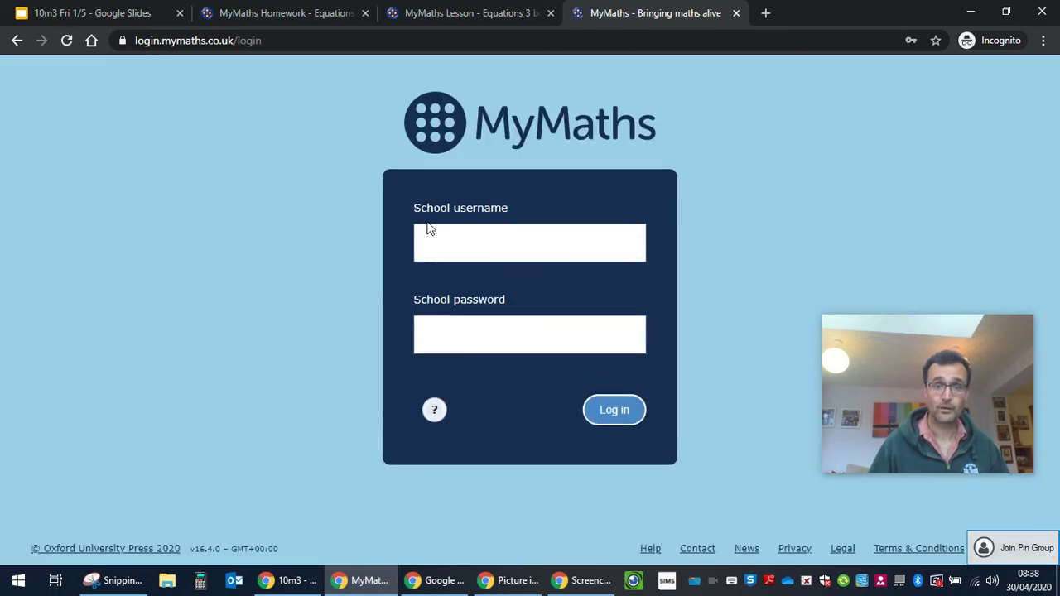
pyautogui.click(457, 255)
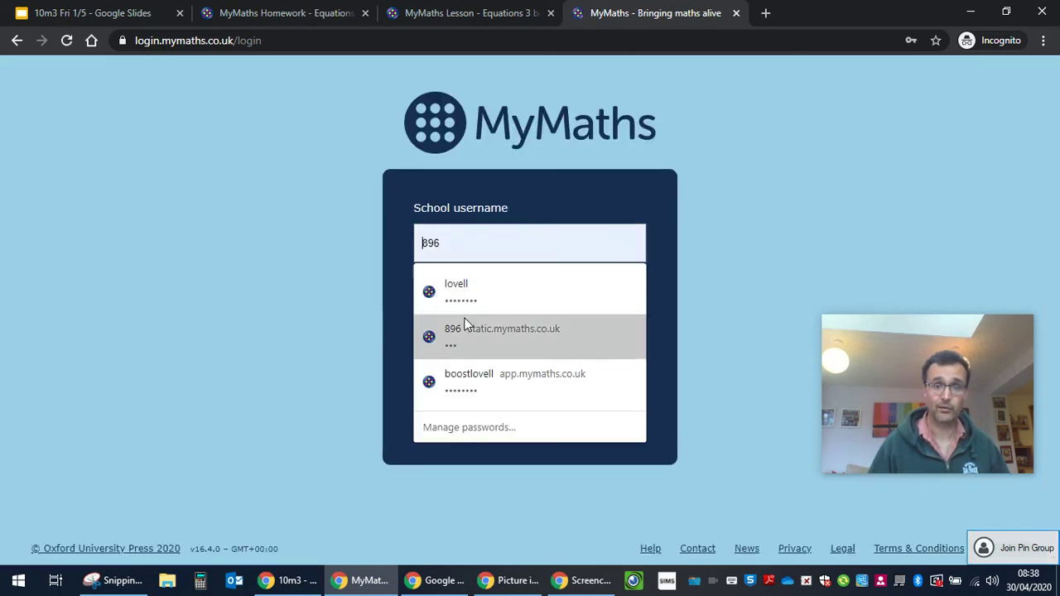
pyautogui.click(460, 291)
pyautogui.click(635, 417)
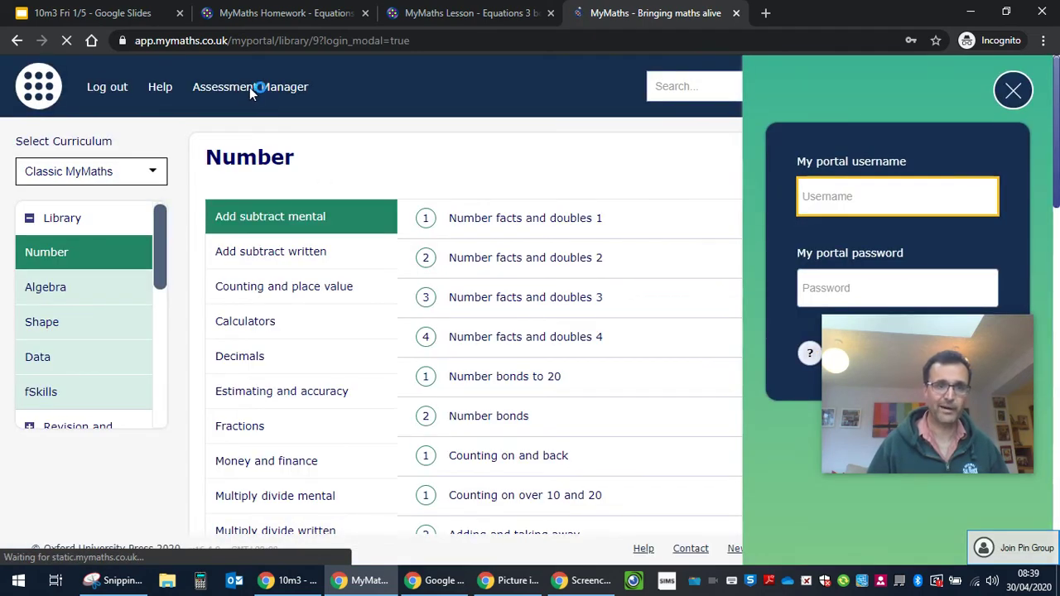
pyautogui.click(250, 88)
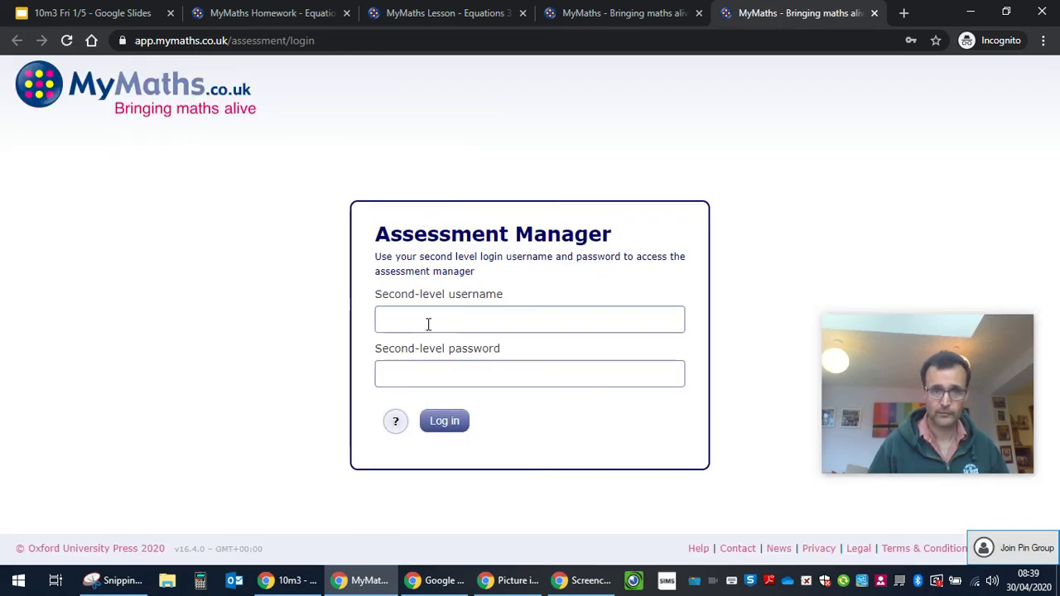
# Log in to Assessment Manager with the saved second-level login and open Staff Test Class
pyautogui.click(429, 324)
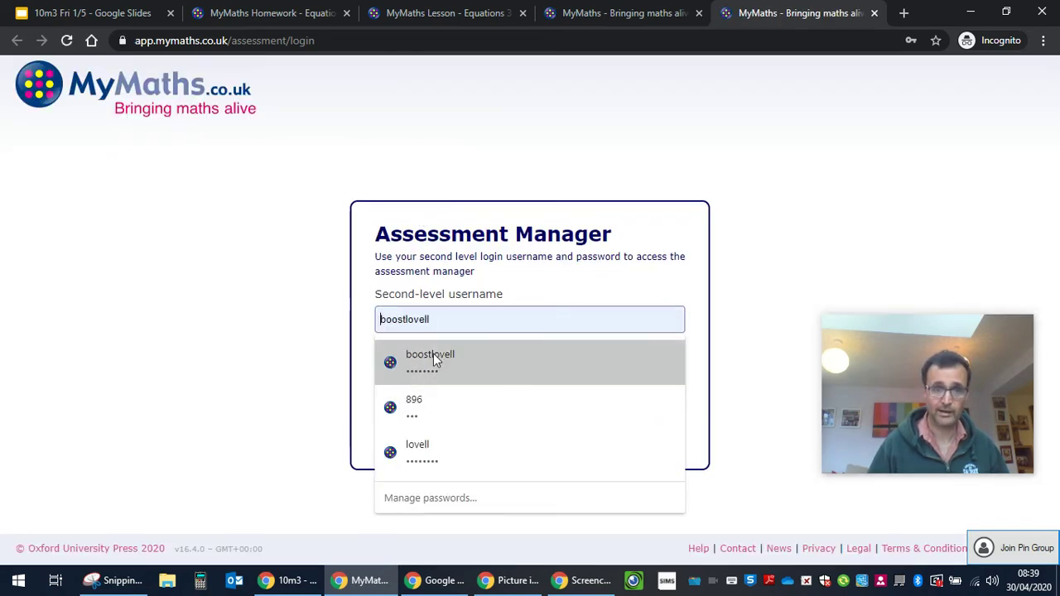
pyautogui.click(433, 356)
pyautogui.click(445, 424)
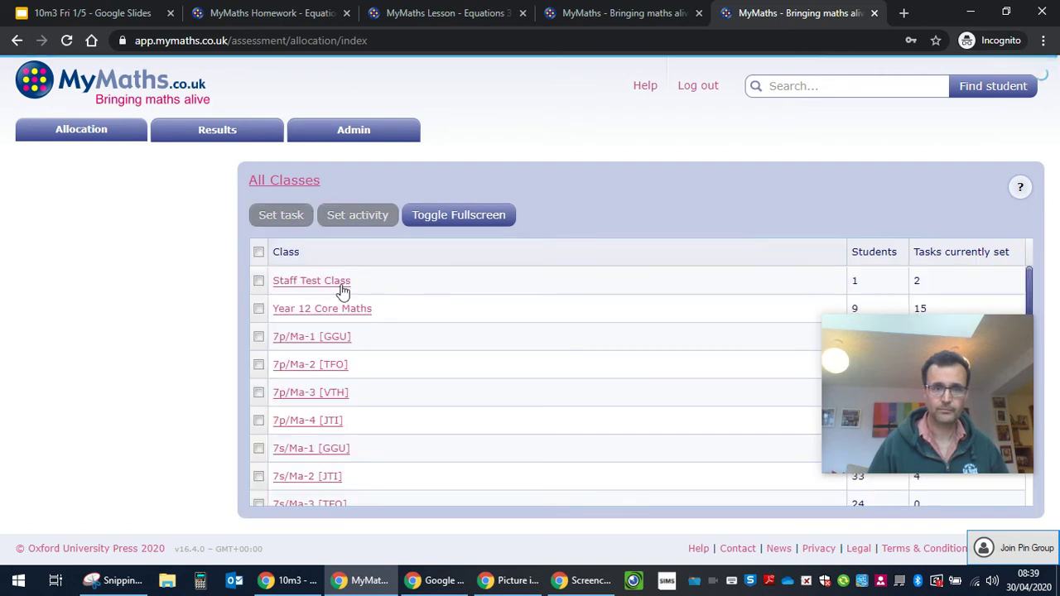
pyautogui.click(333, 283)
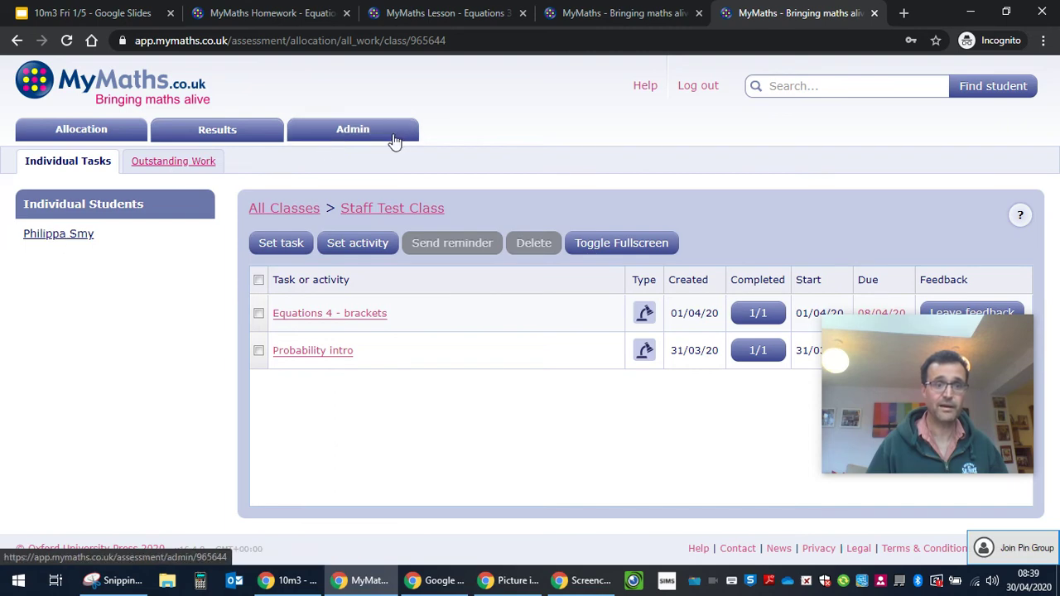
# Open the Results tab to list the class task scores: Equations 3 – both sides 27%, Equations 4 – brackets 77%
pyautogui.click(248, 130)
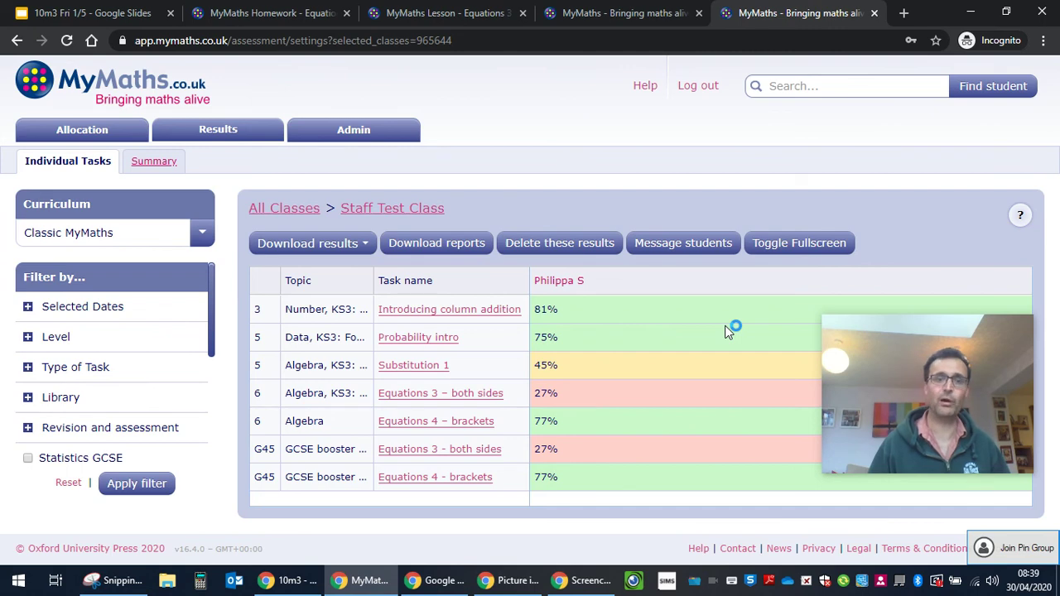
# Return through the browser tabs to the MyMaths Homework summary showing 10/37, 27%, one attempt
pyautogui.click(610, 15)
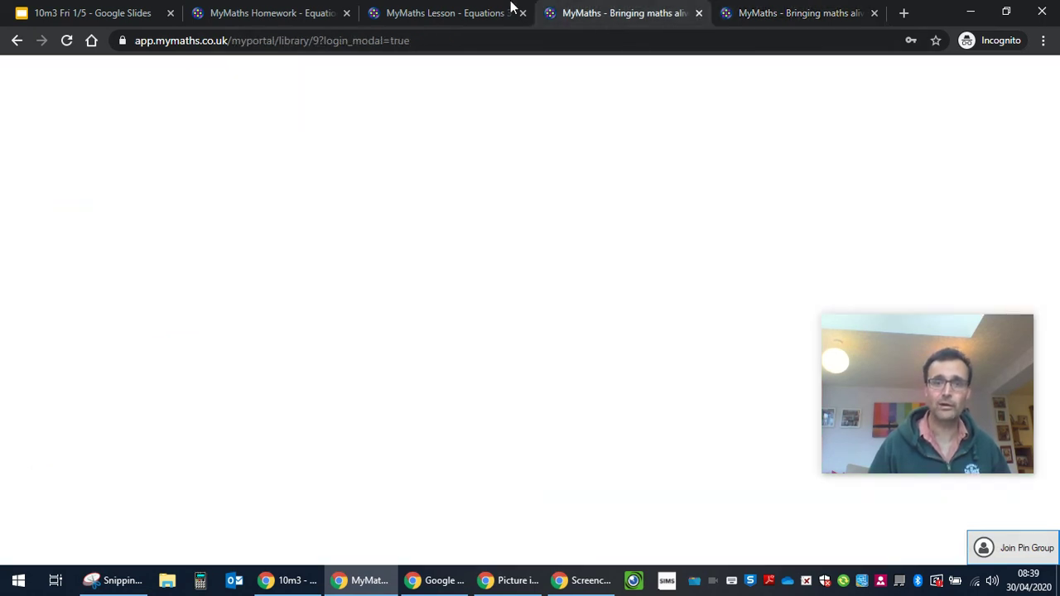
pyautogui.click(438, 11)
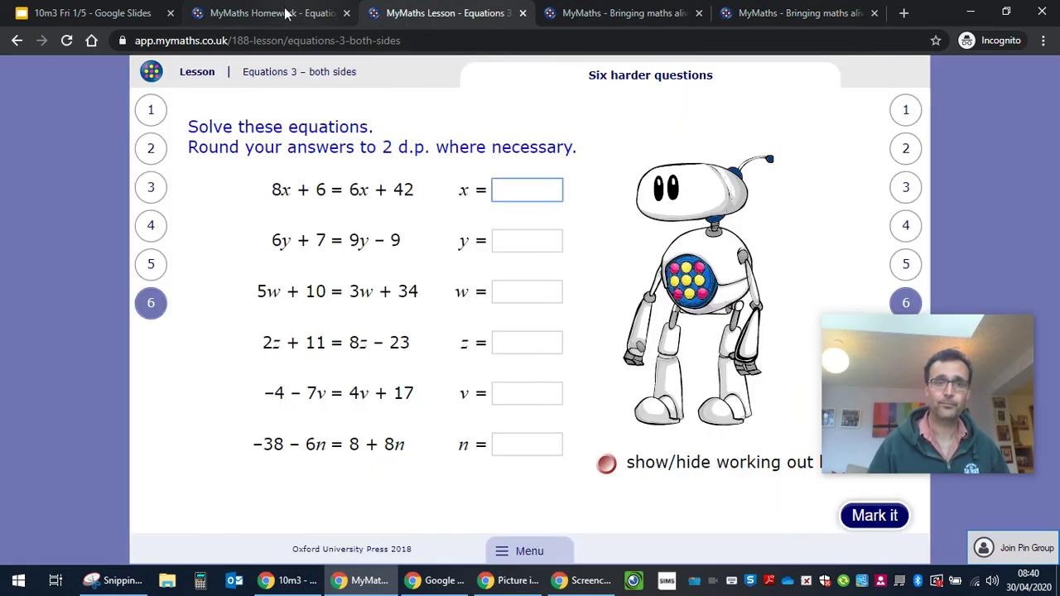
pyautogui.click(288, 14)
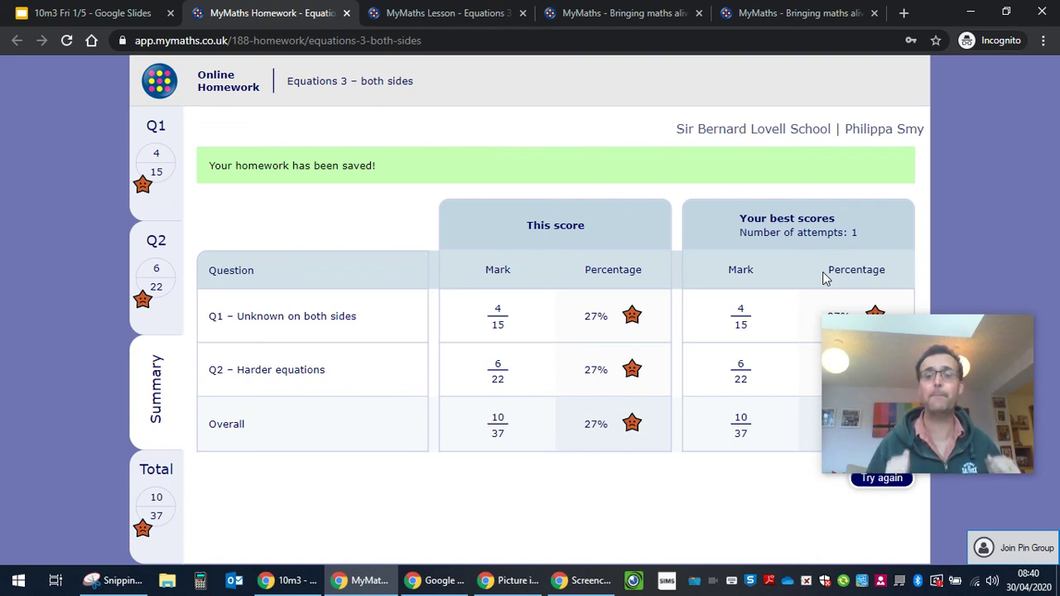
pyautogui.click(826, 260)
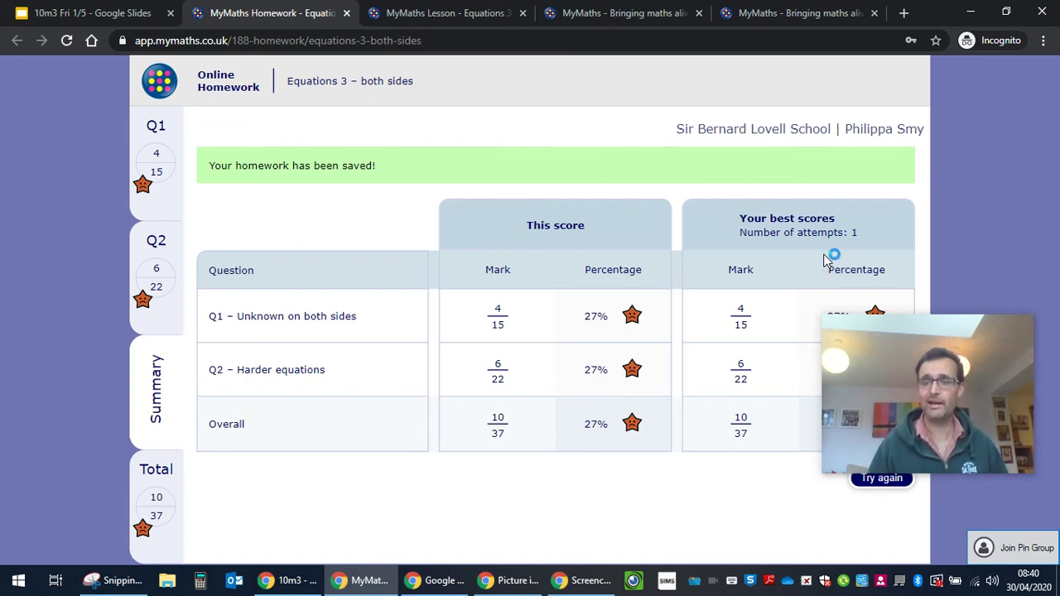